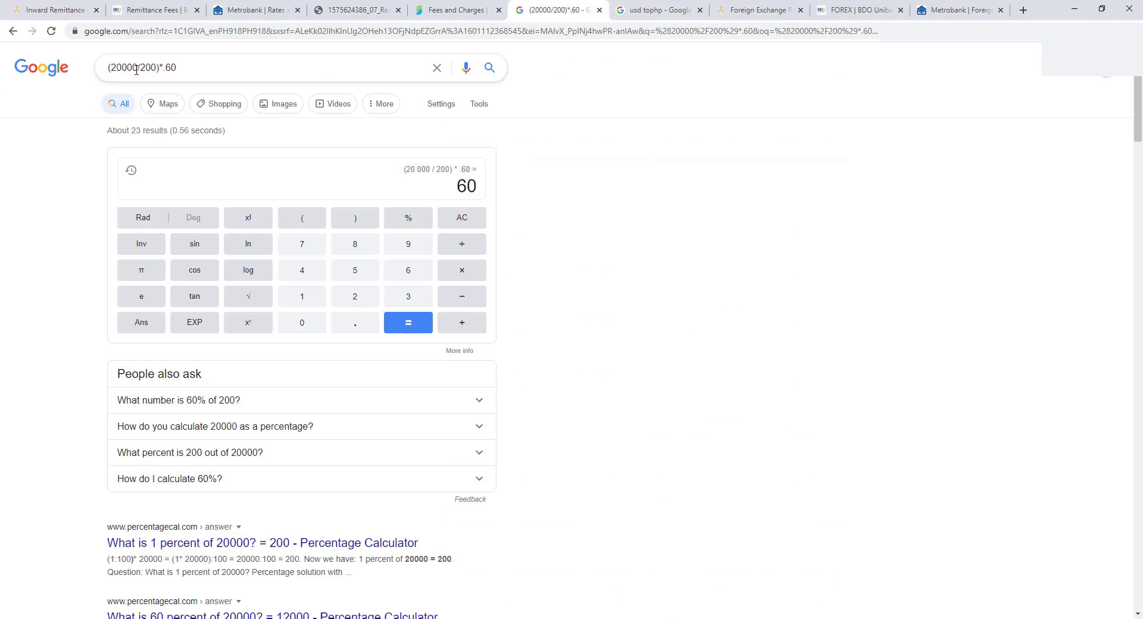
- Recalculate the documentary stamp charge for a 50000 remittance in the Google calculator (150)
double_click(136, 70)
type("50000")
key("Return")
double_click(124, 68)
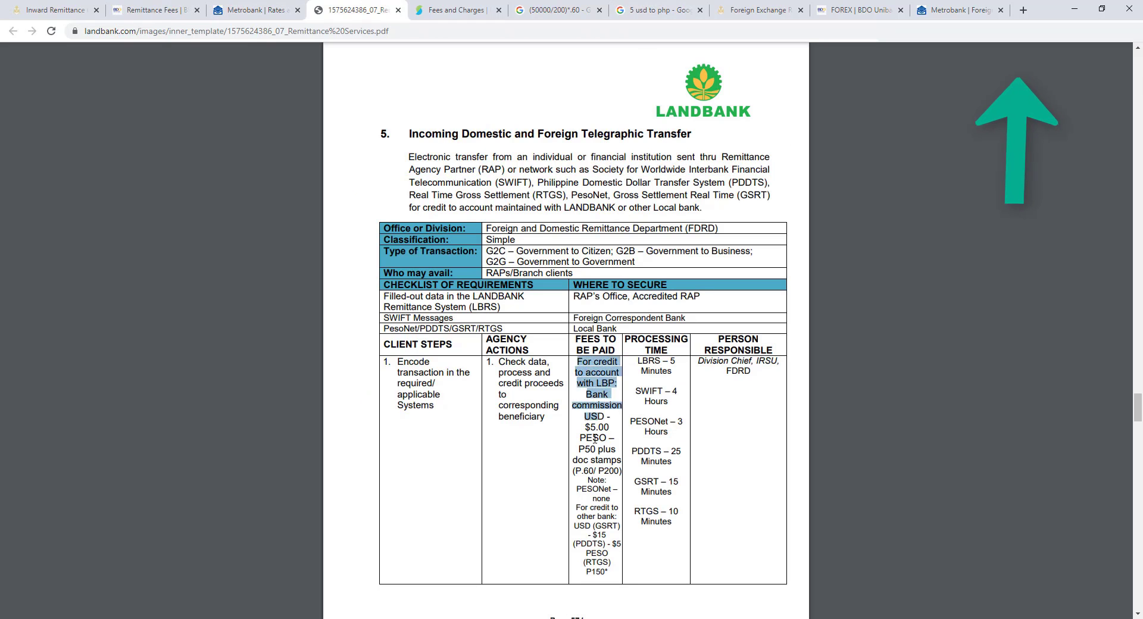
- Highlight the P50 fee in Landbank's remittance PDF and scroll down the fee table
left_click_drag(578, 449, 606, 454)
left_click(606, 454)
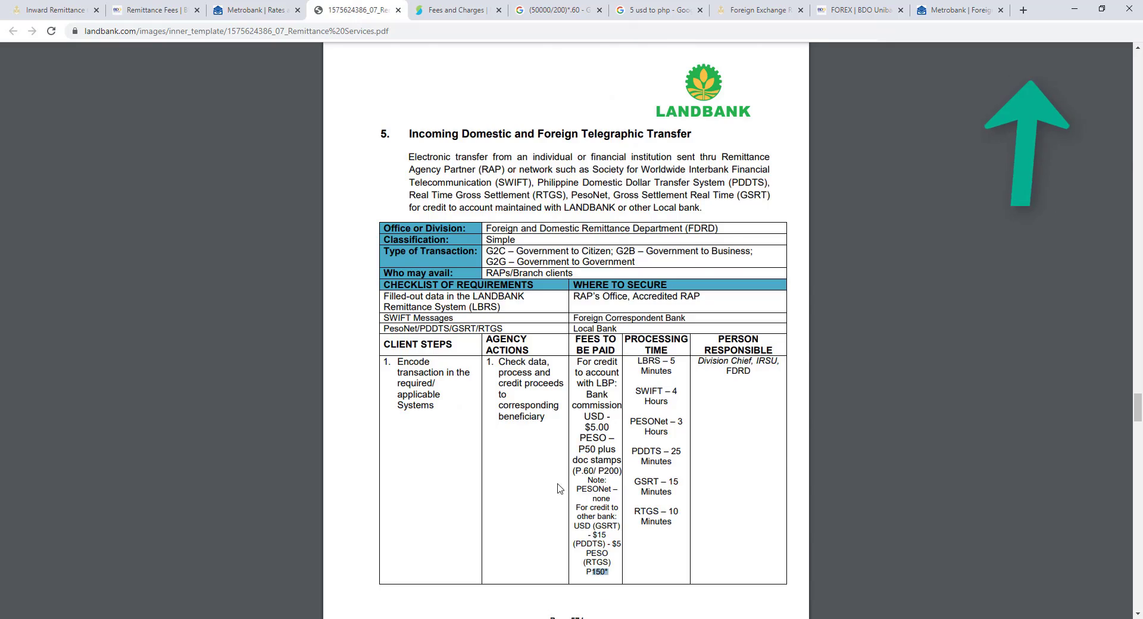
scroll(516, 361, "down", 9)
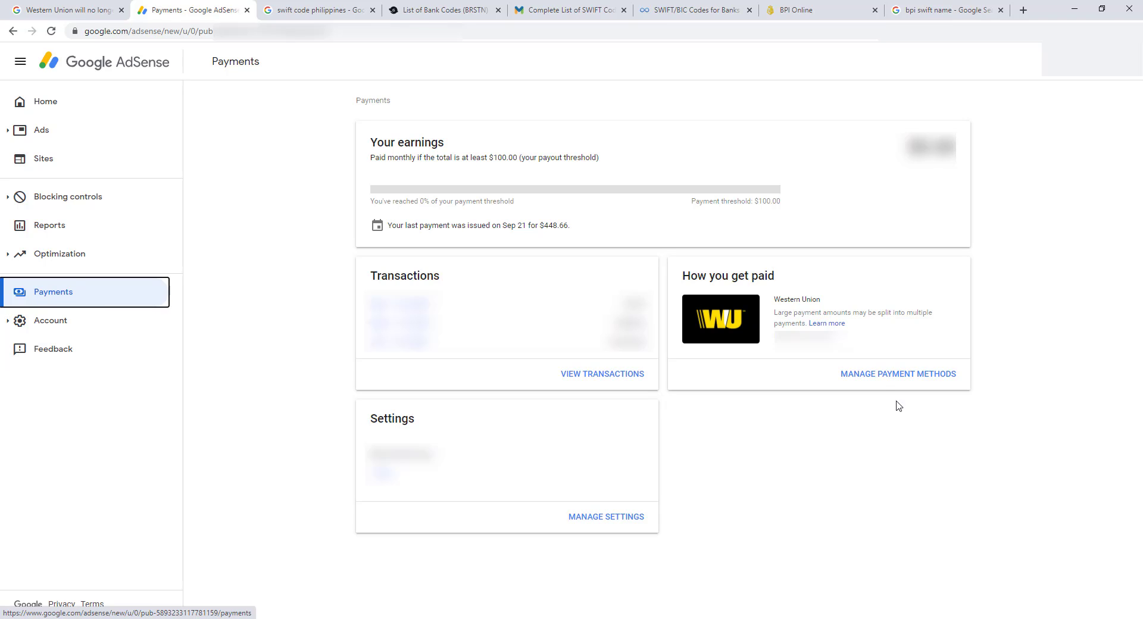
- Add a payment method from Manage payment methods, choosing new wire transfer details
left_click(897, 375)
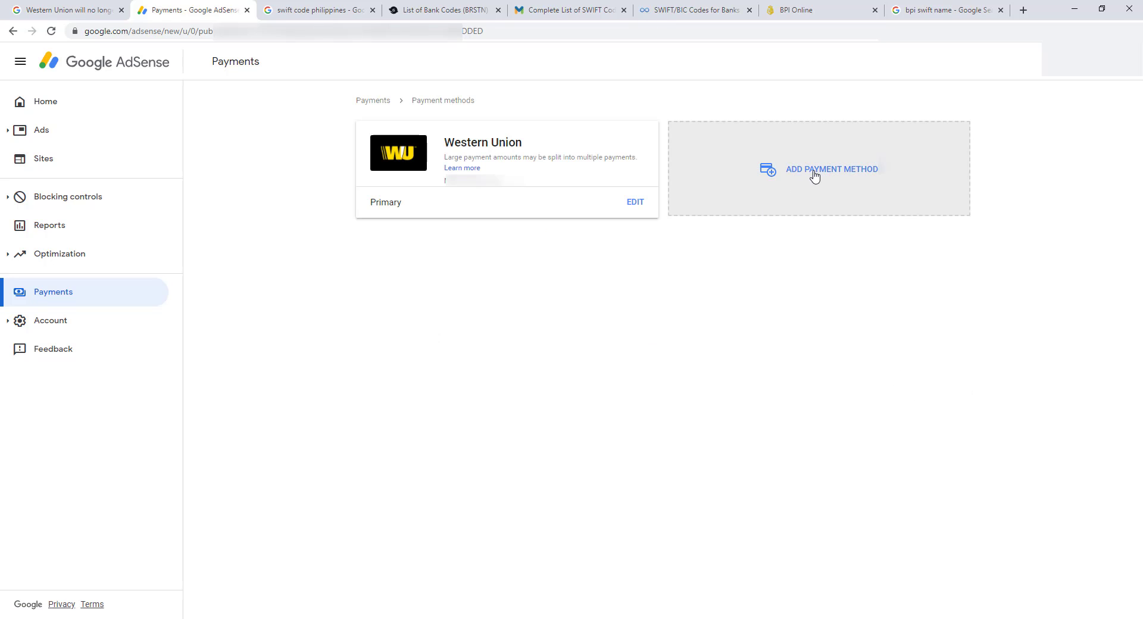
left_click(811, 178)
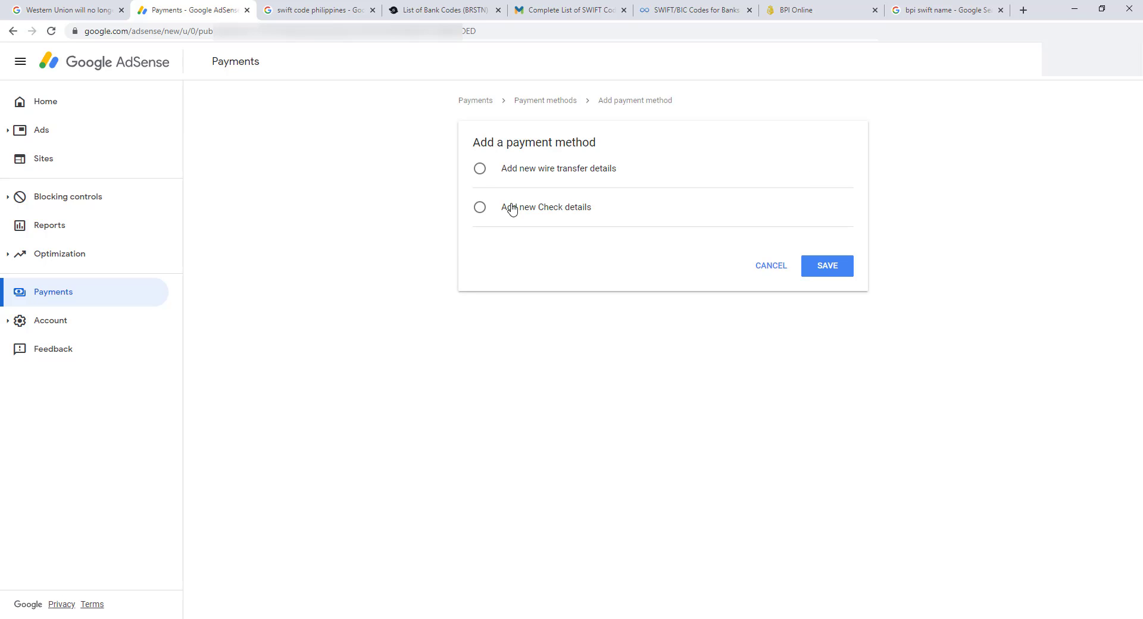
left_click(480, 169)
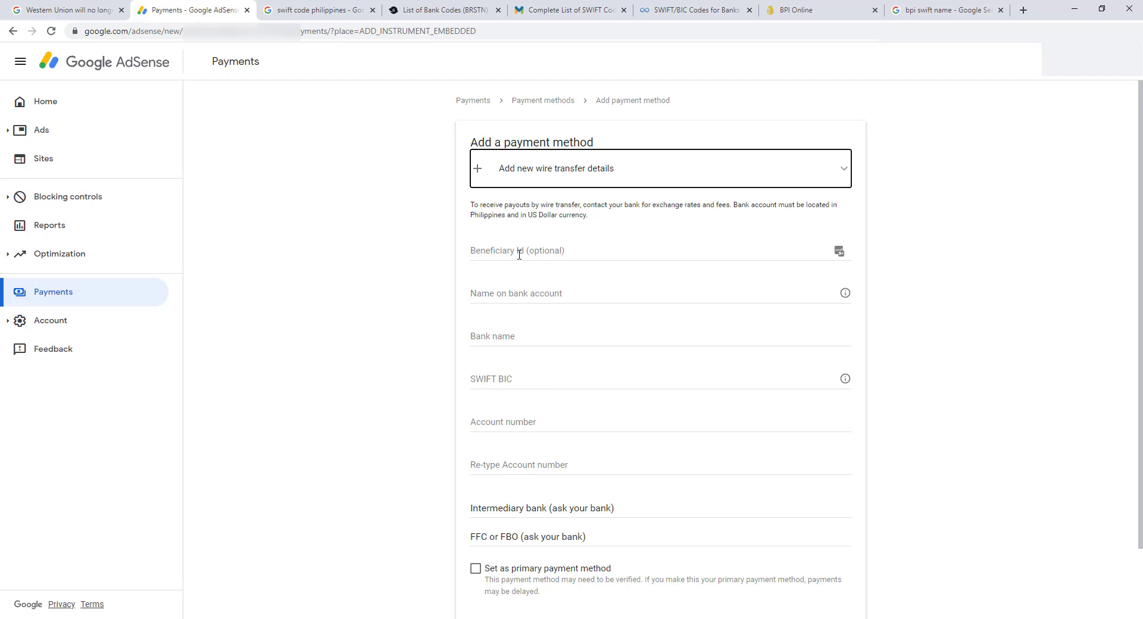
- Paste the account holder's name into Name on bank account, then go to Bank name
left_click(489, 296)
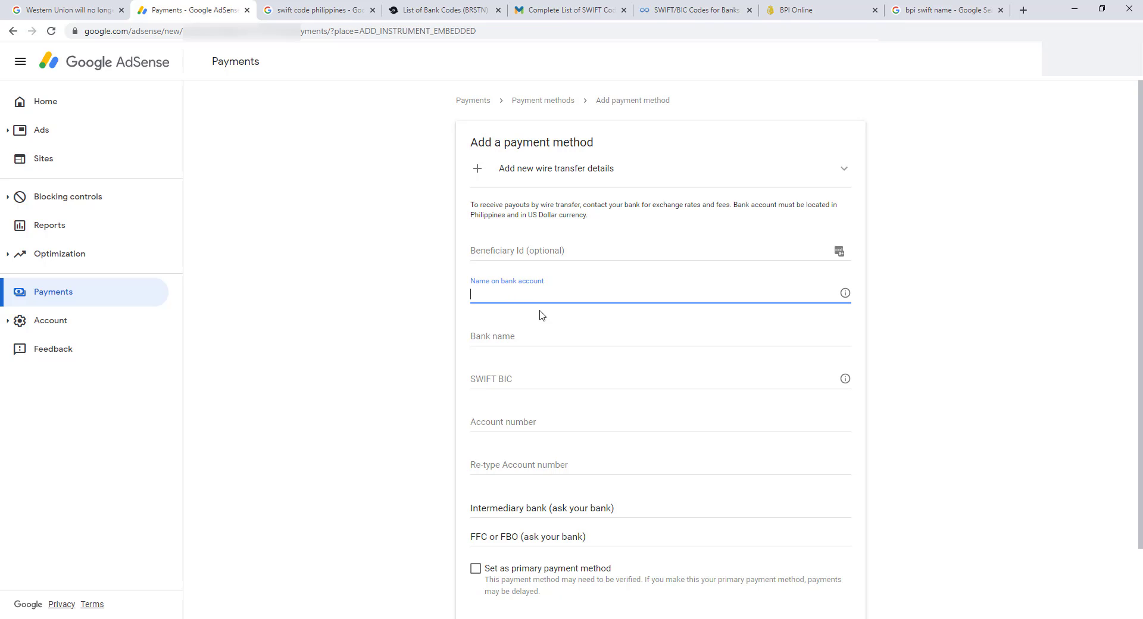
key("ctrl+v")
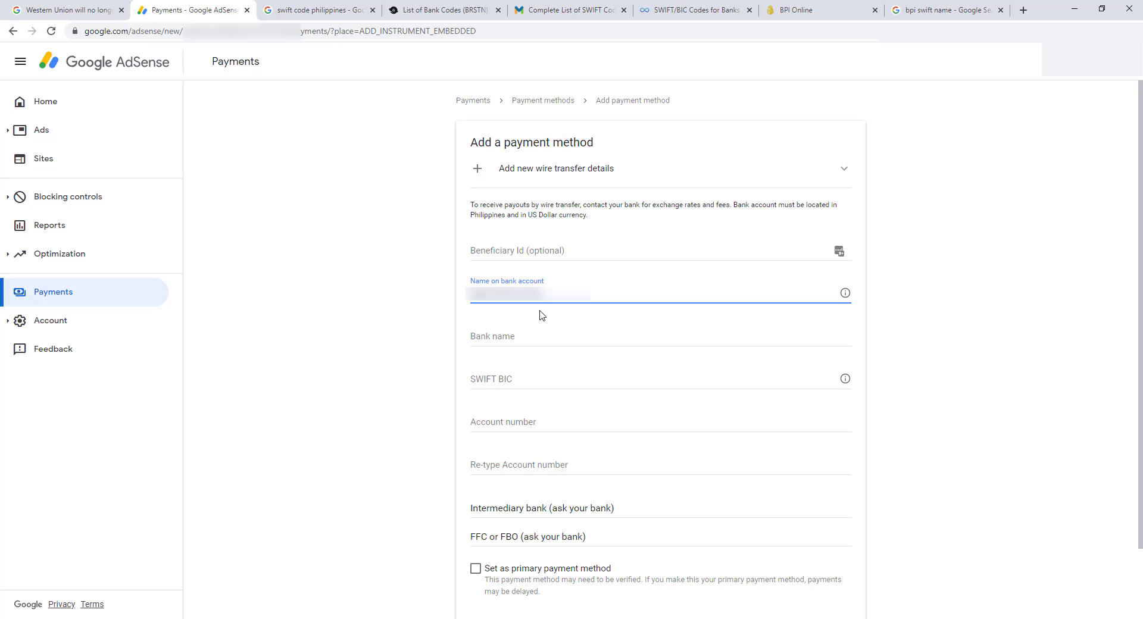
left_click(502, 337)
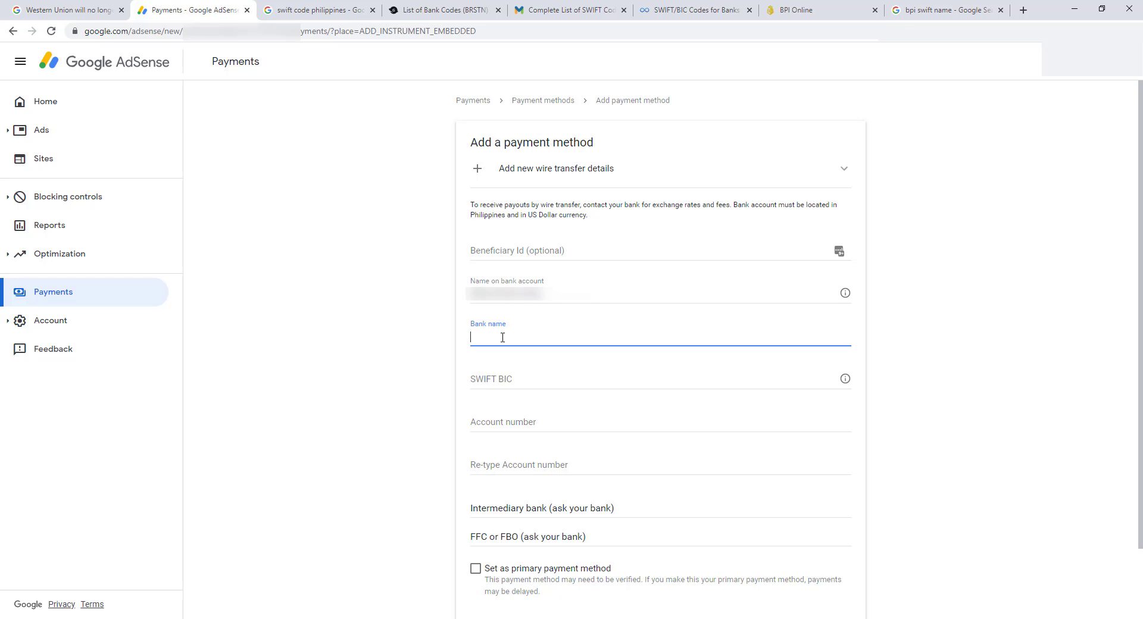
- Copy 'BANK OF THE PHILIPPINE ISLANDS (BPI)' from the grit.ph SWIFT code list
left_click(304, 14)
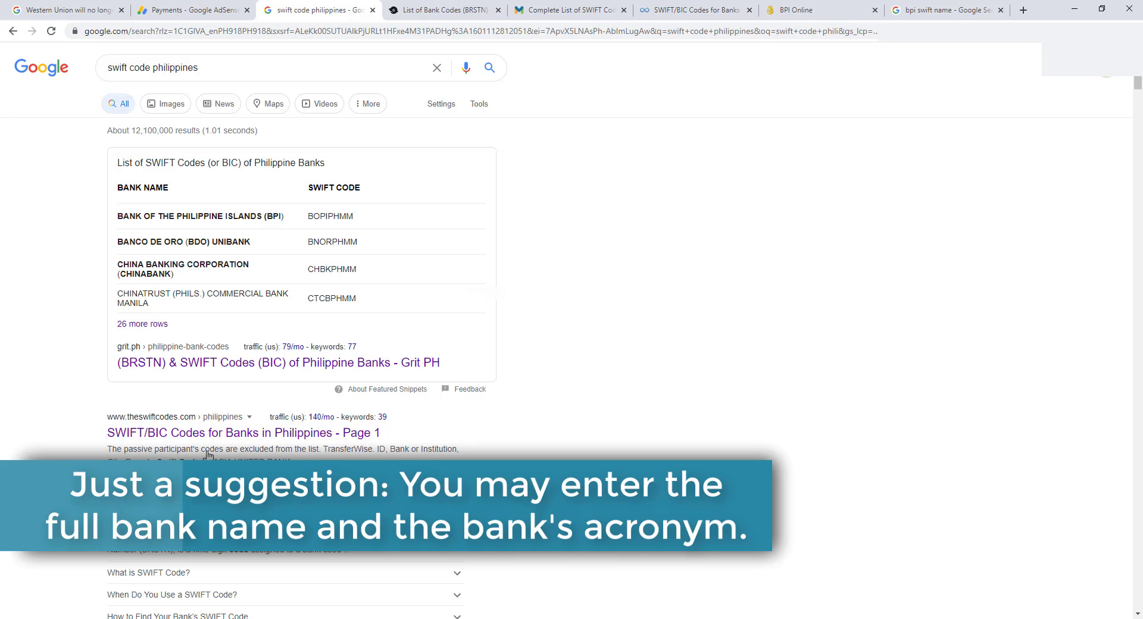
left_click(439, 15)
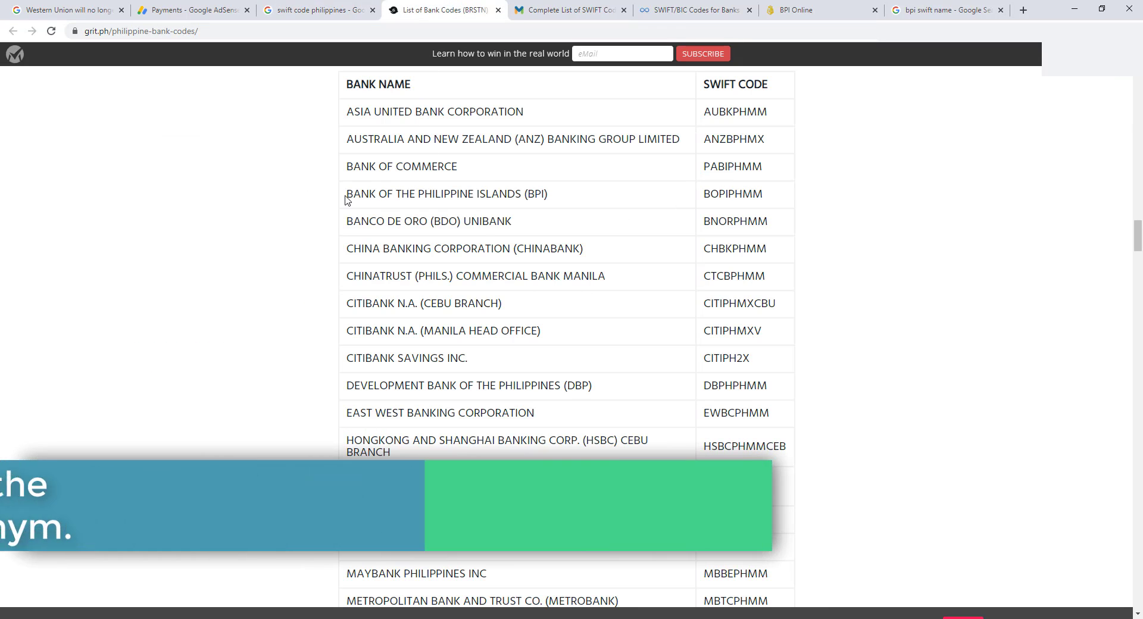
left_click_drag(349, 196, 549, 197)
right_click(504, 195)
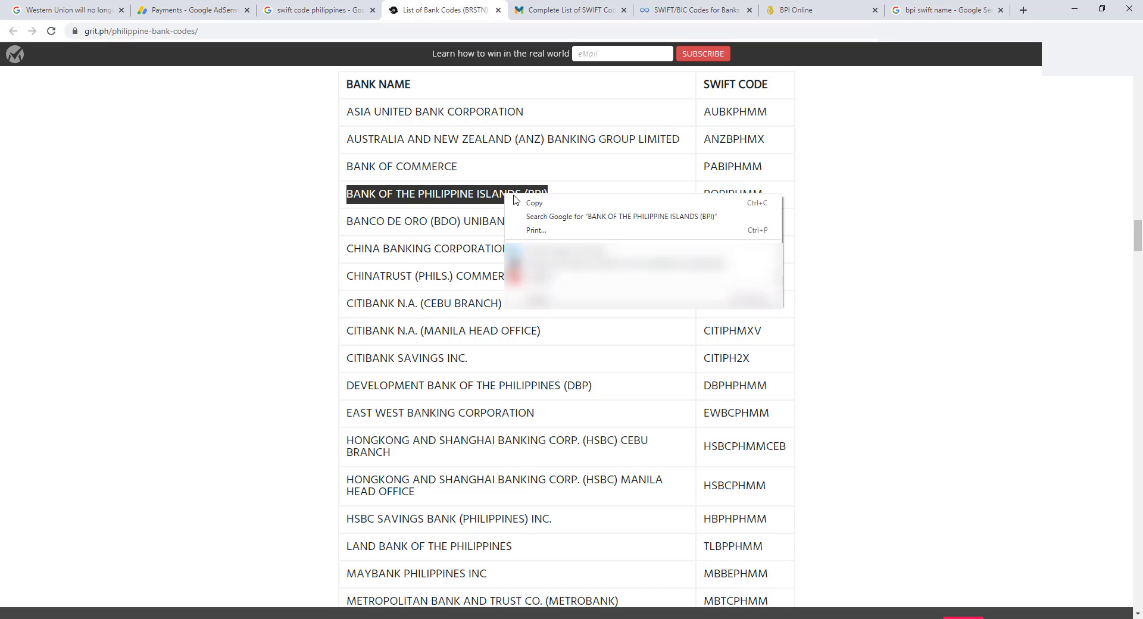
left_click(536, 204)
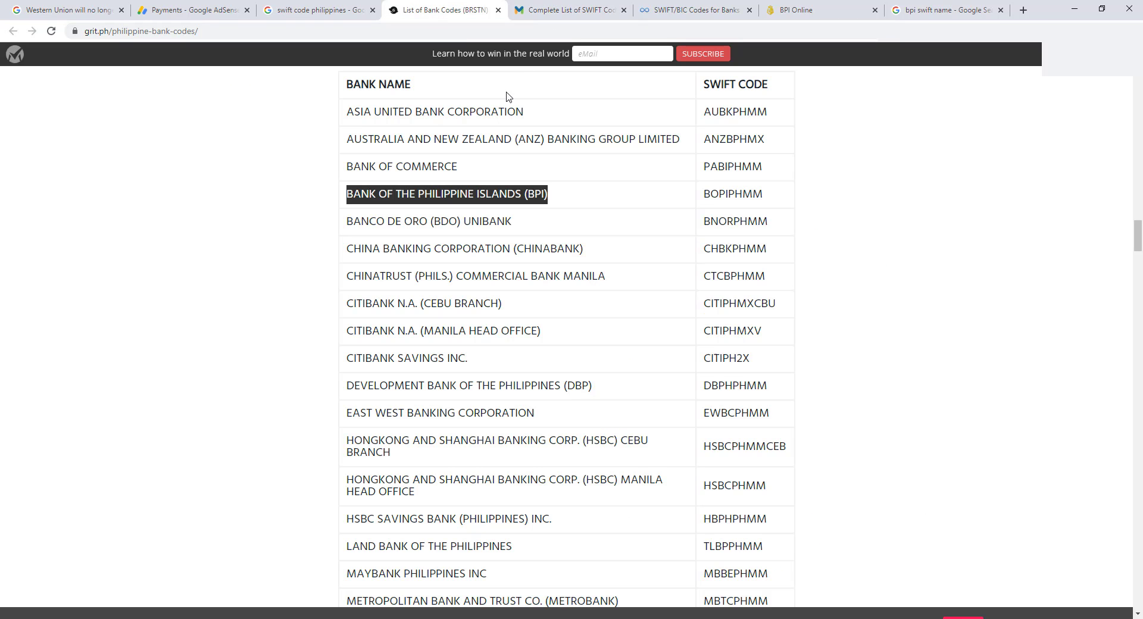
- Check BPI's code on the moneymax and theswiftcodes lists, then return to AdSense
left_click(567, 9)
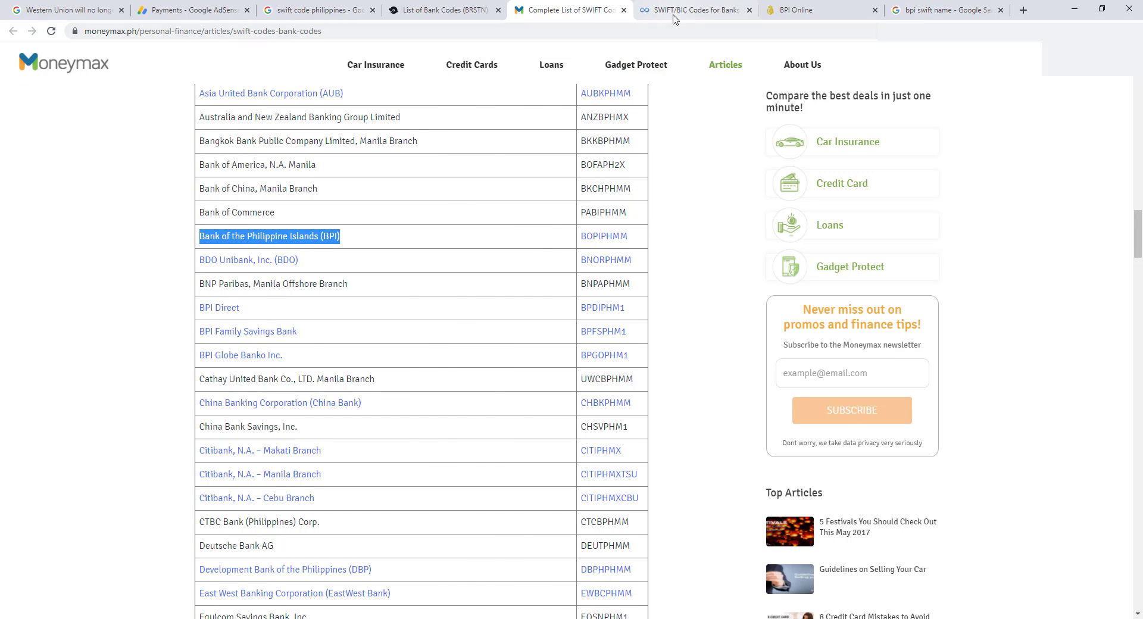
left_click(677, 11)
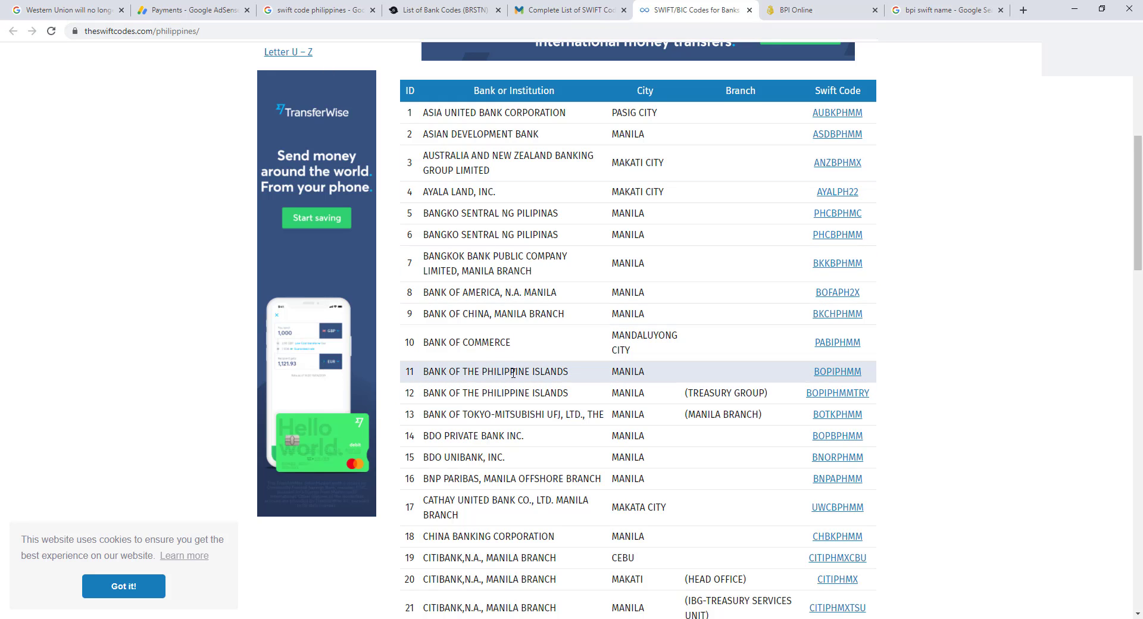
left_click(444, 9)
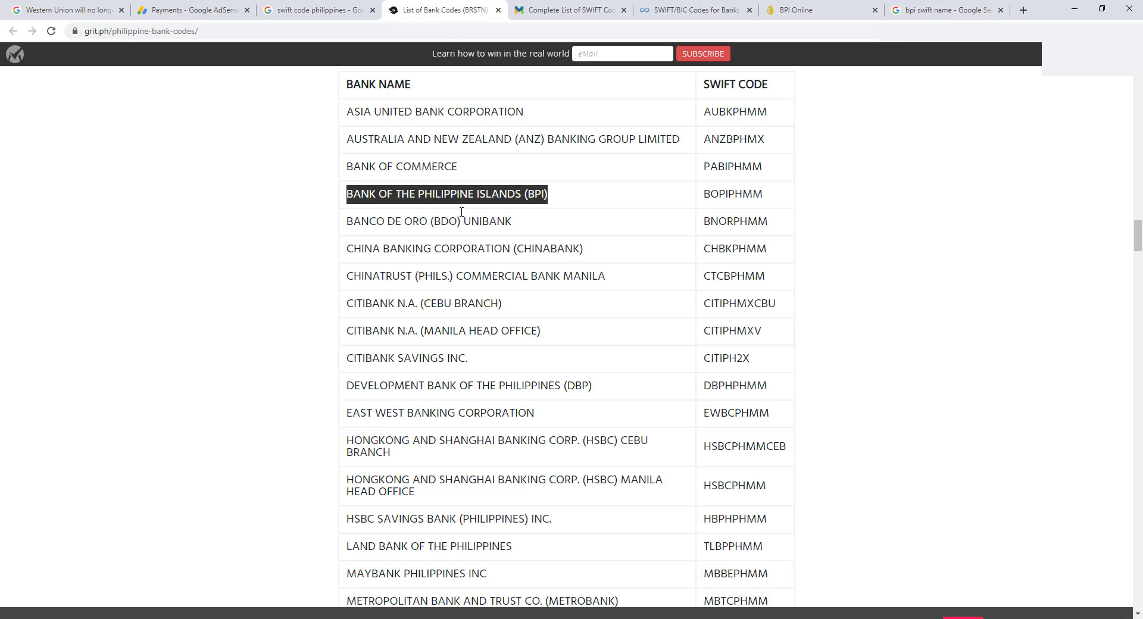
key("ctrl+Tab")
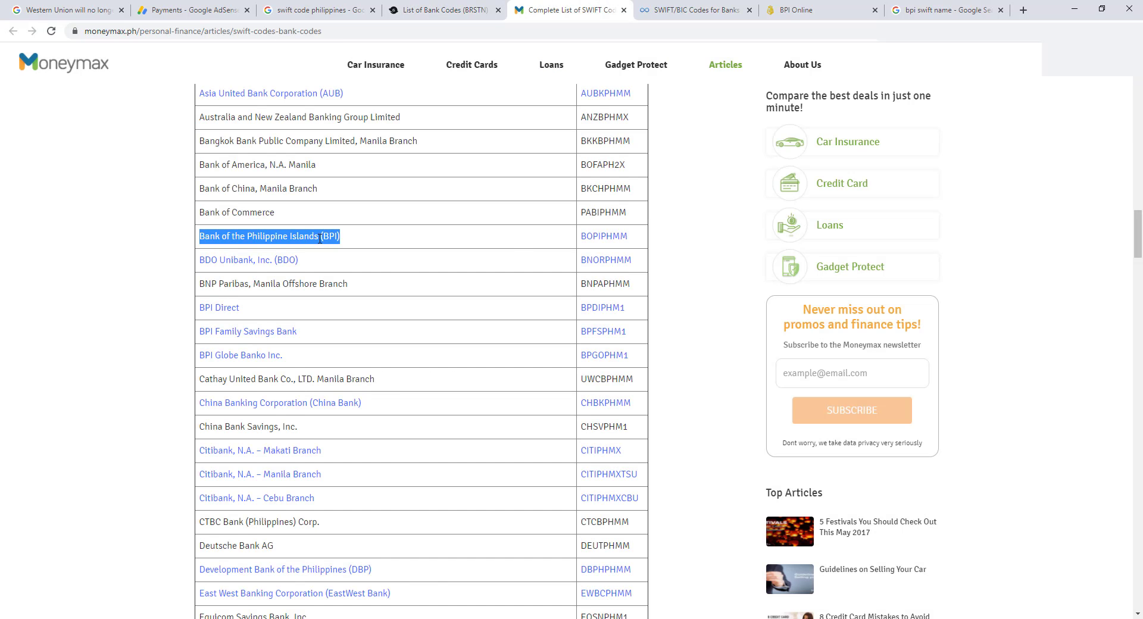
key("ctrl+1")
key("ctrl+2")
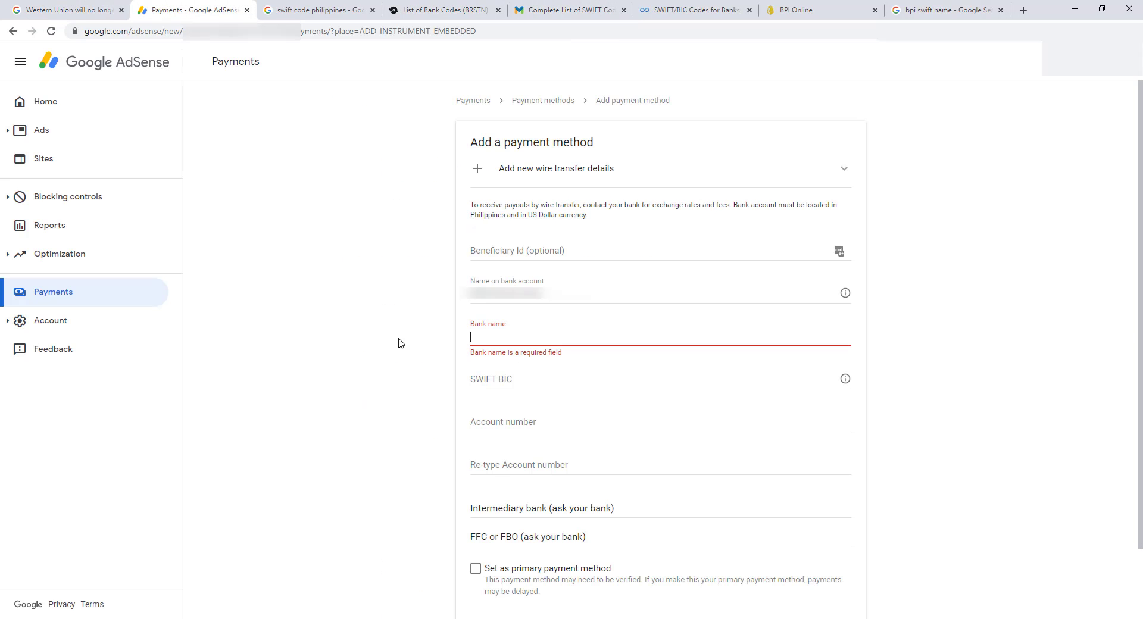
- Paste the BPI name into the Bank name field and go to SWIFT BIC
right_click(476, 327)
left_click(518, 422)
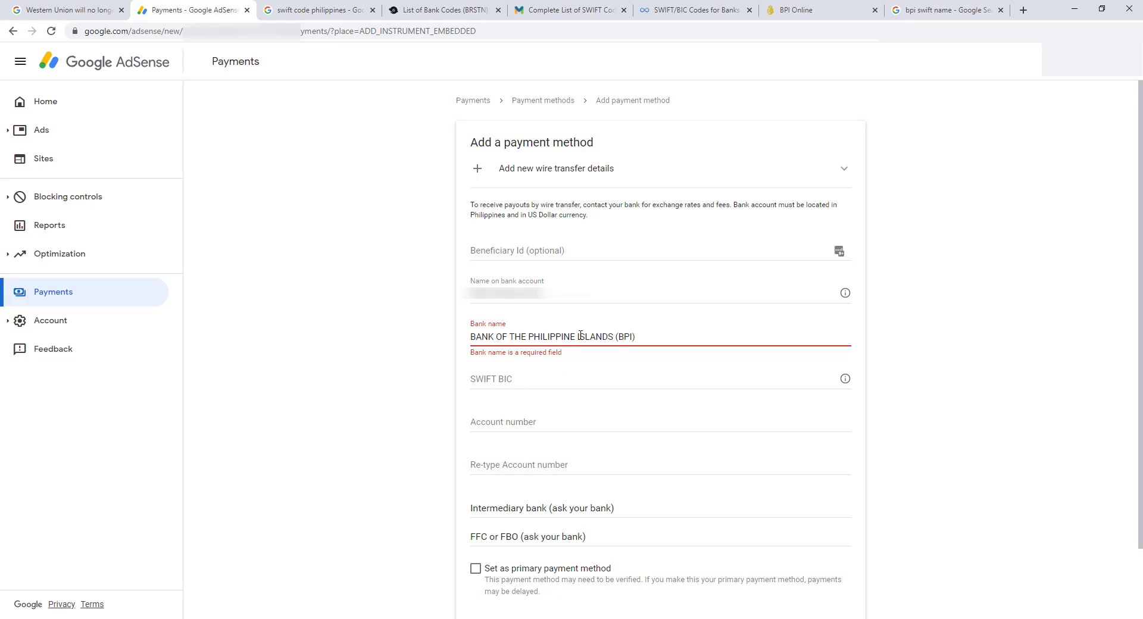
left_click(513, 380)
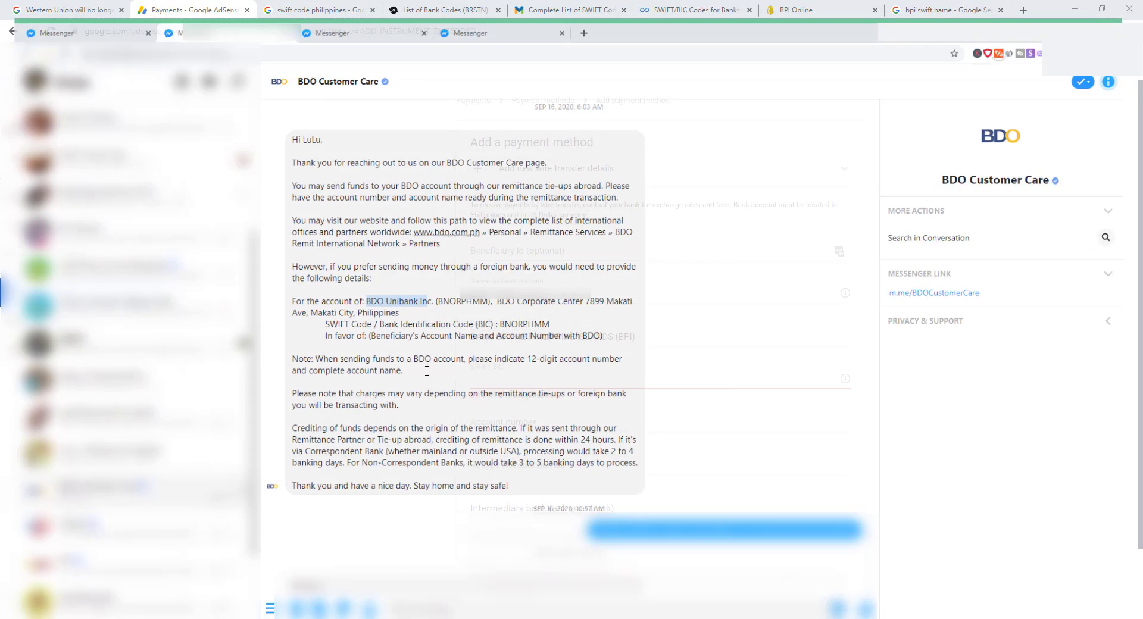
- Copy the SWIFT code BOPIPHMM from BPI's Messenger reply and return to the SWIFT BIC field
left_click(197, 571)
left_click(115, 6)
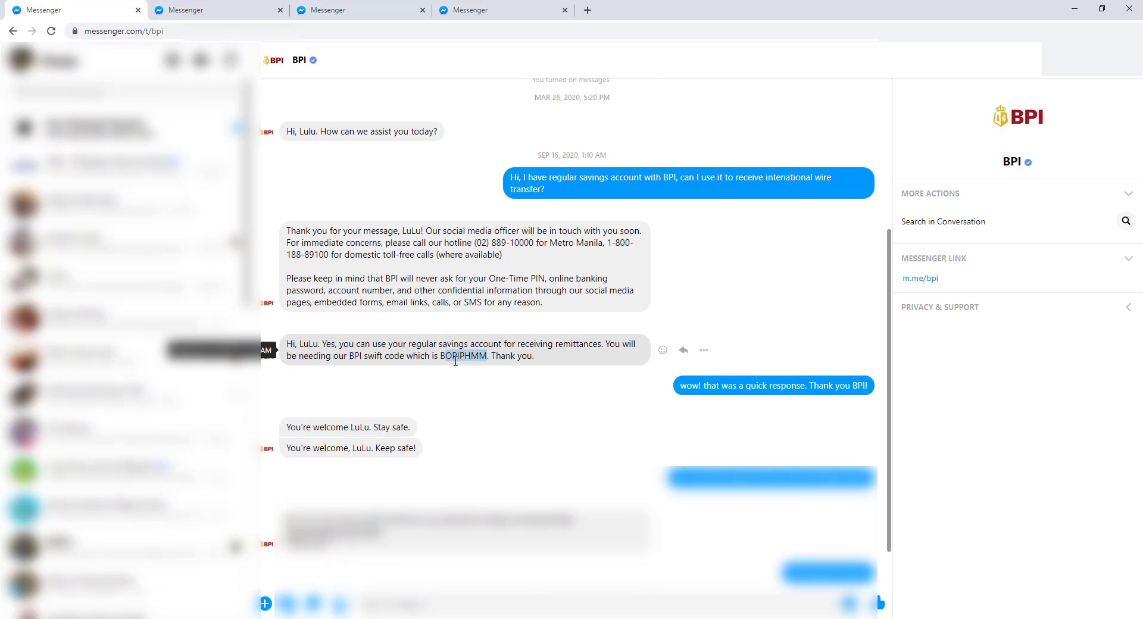
left_click_drag(456, 357, 440, 357)
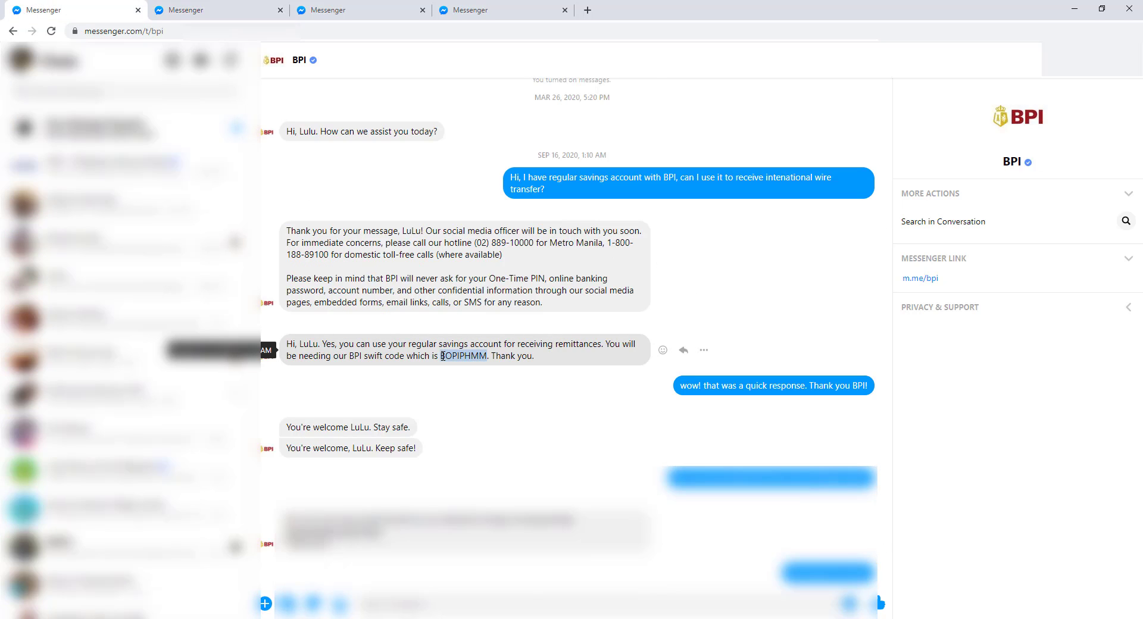
right_click(447, 360)
left_click(476, 367)
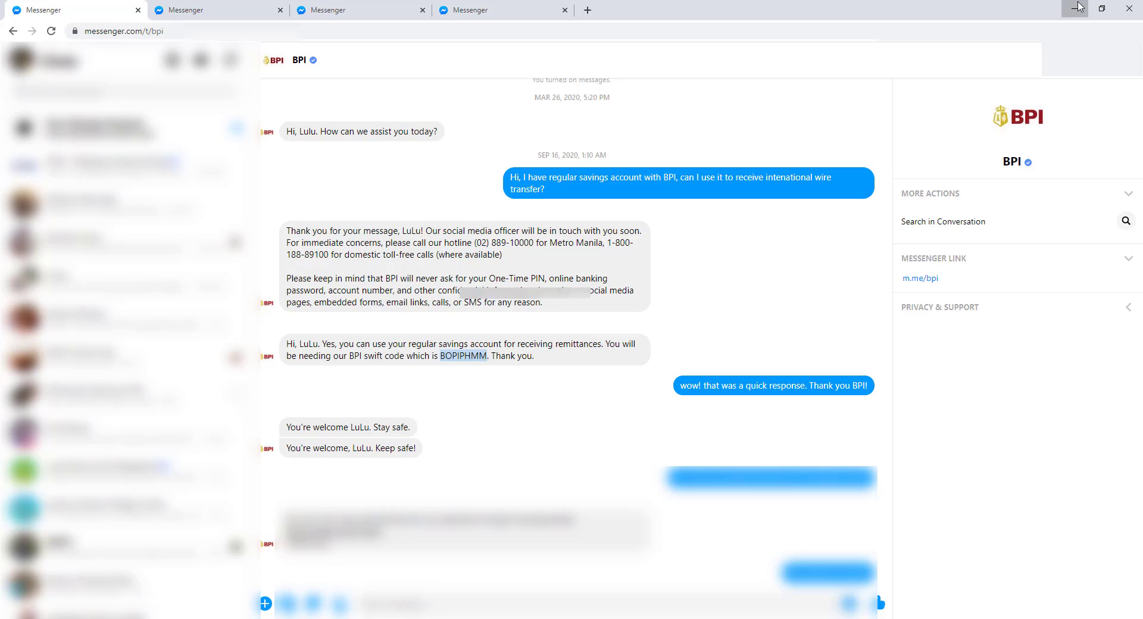
key("alt+Tab")
right_click(498, 380)
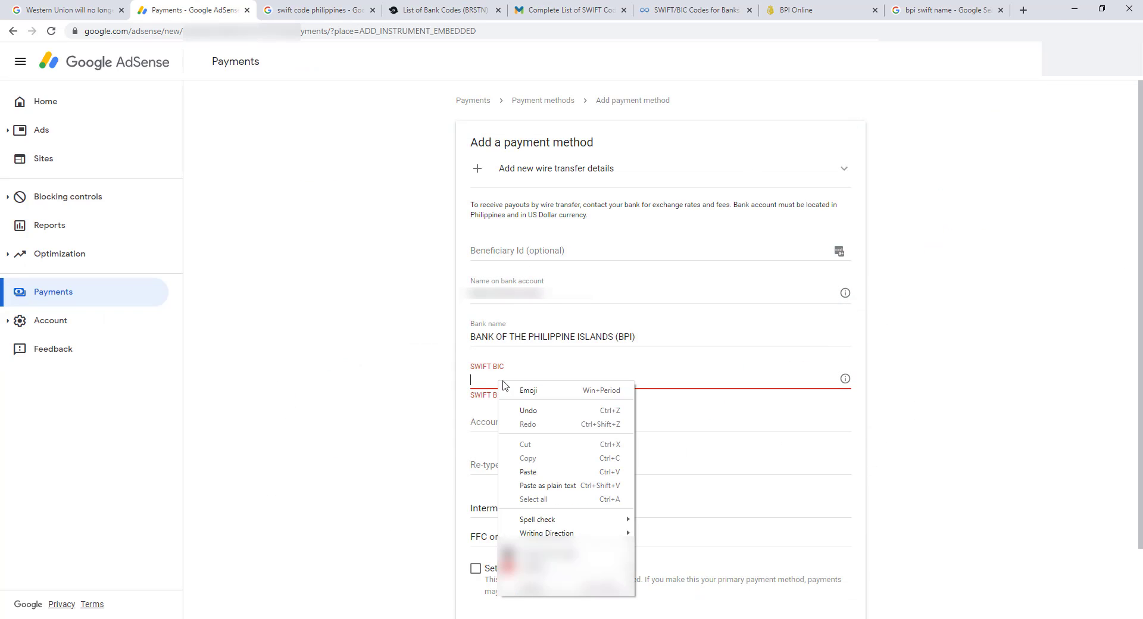
- Paste BOPIPHMM as the SWIFT BIC and confirm it on the grit.ph and moneymax lists
left_click(531, 468)
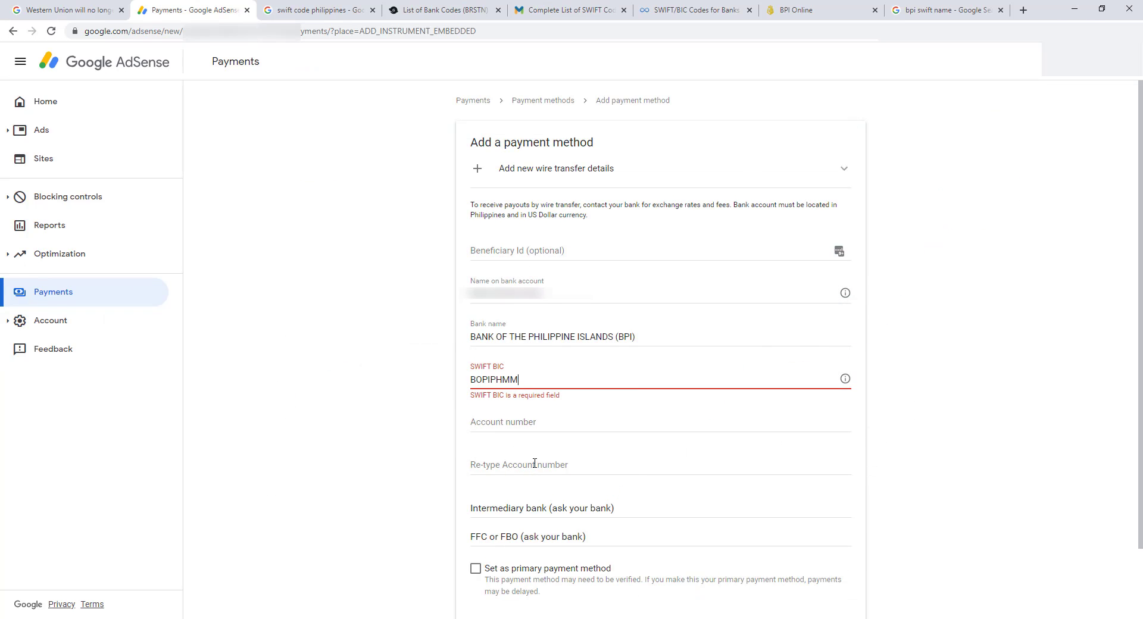
left_click(474, 7)
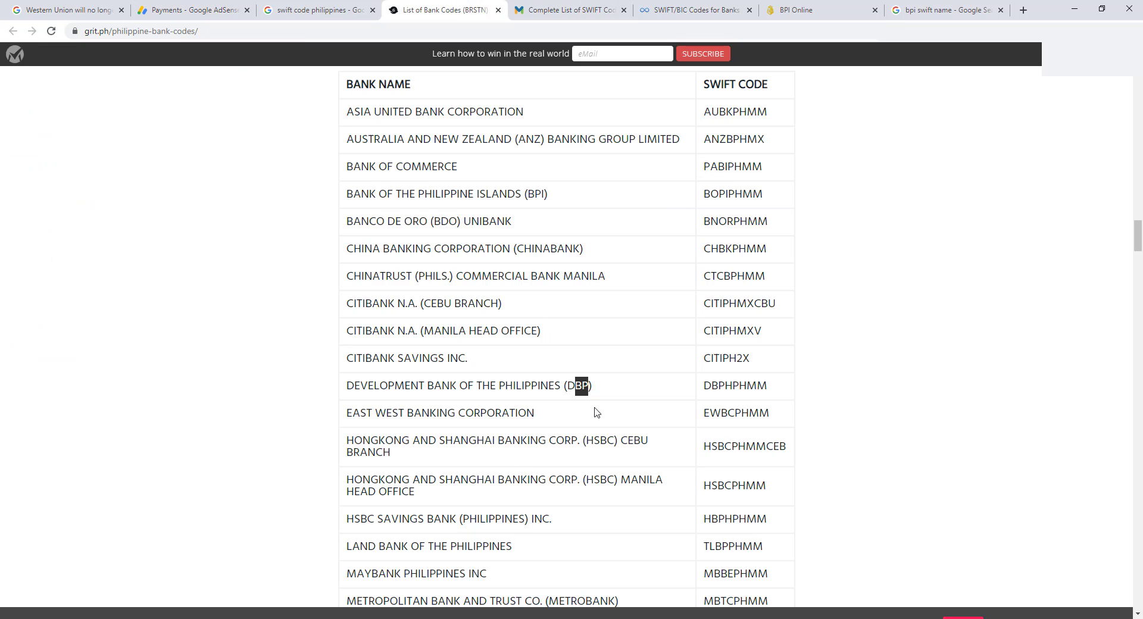
left_click(613, 5)
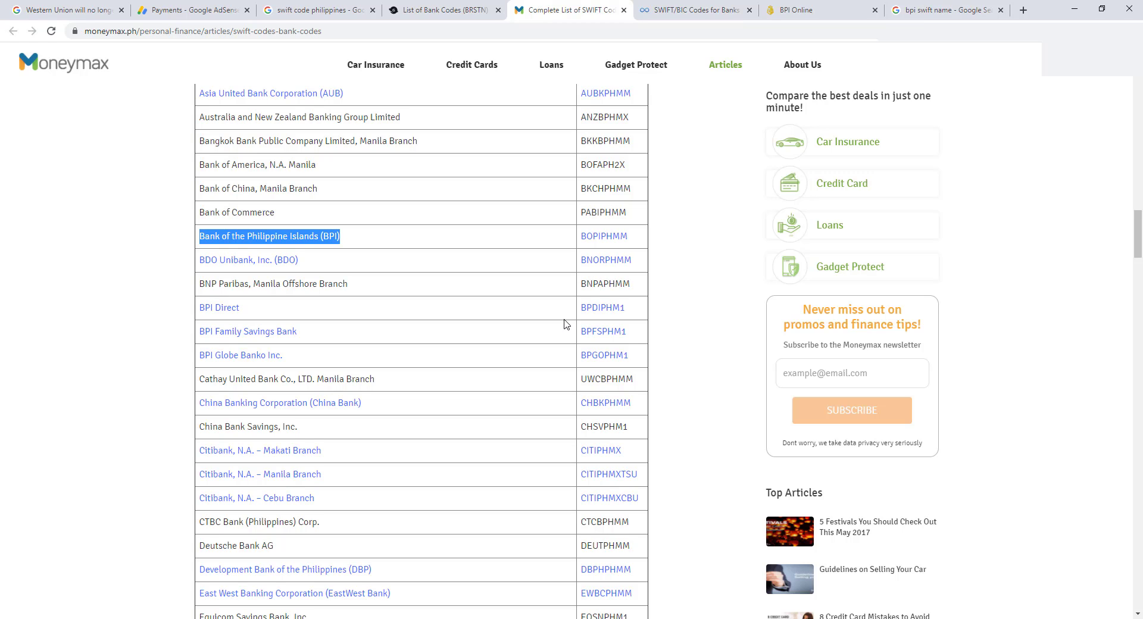
key("ctrl+2")
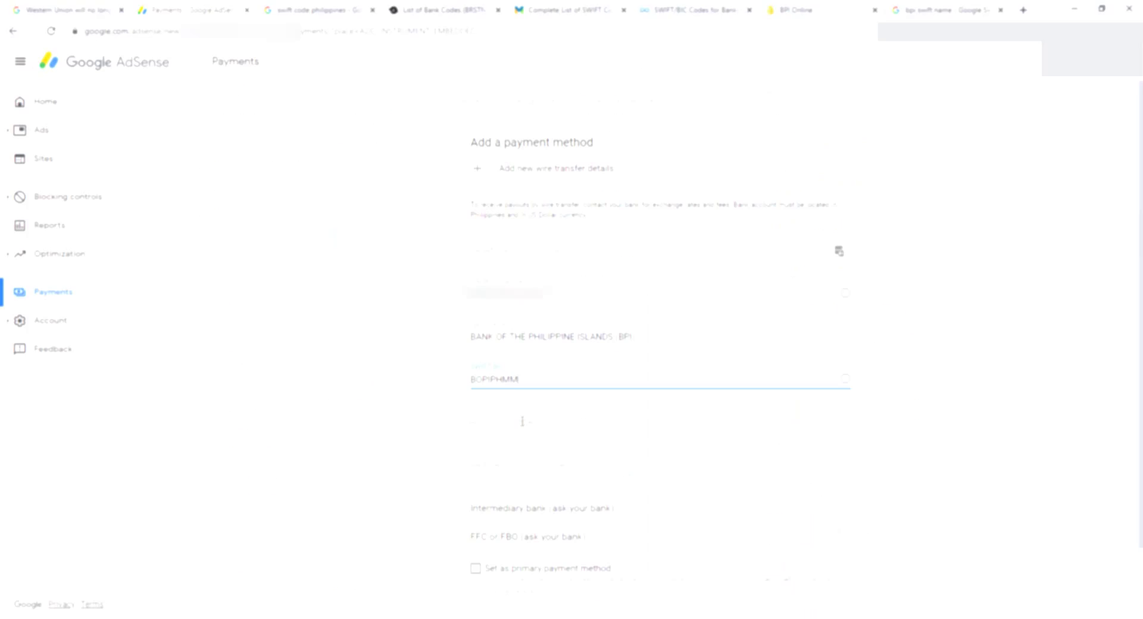
- Type the bank account number into Account number and again into Re-type Account number
left_click(519, 423)
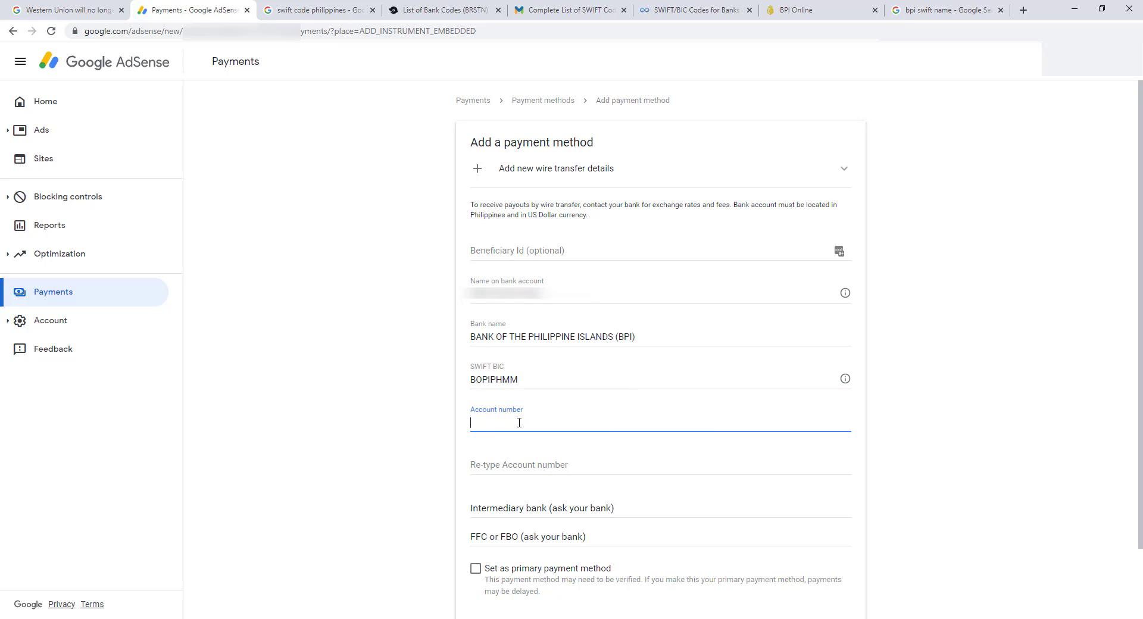
left_click(504, 467)
type("1234567890")
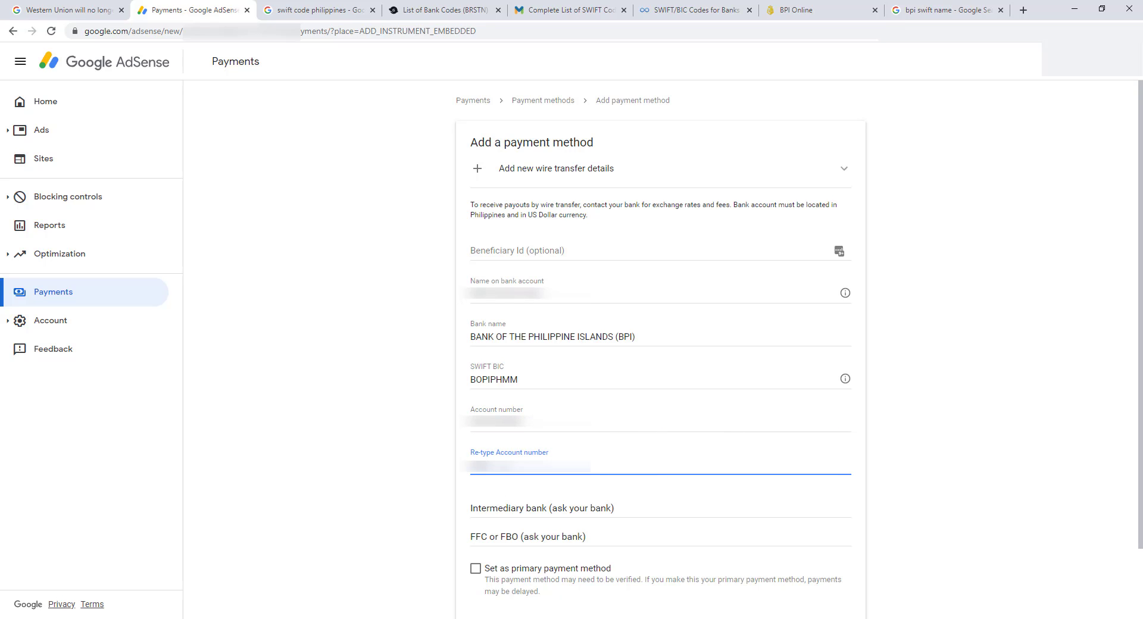
type("45678")
left_click_drag(737, 206, 759, 215)
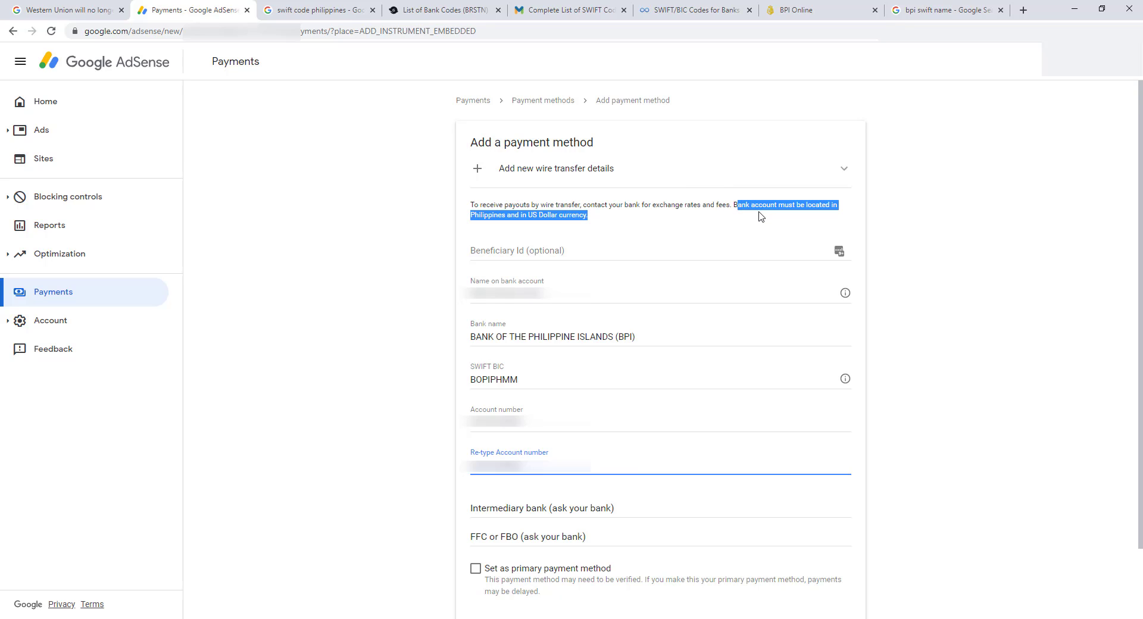
left_click(508, 216)
left_click_drag(507, 216, 473, 216)
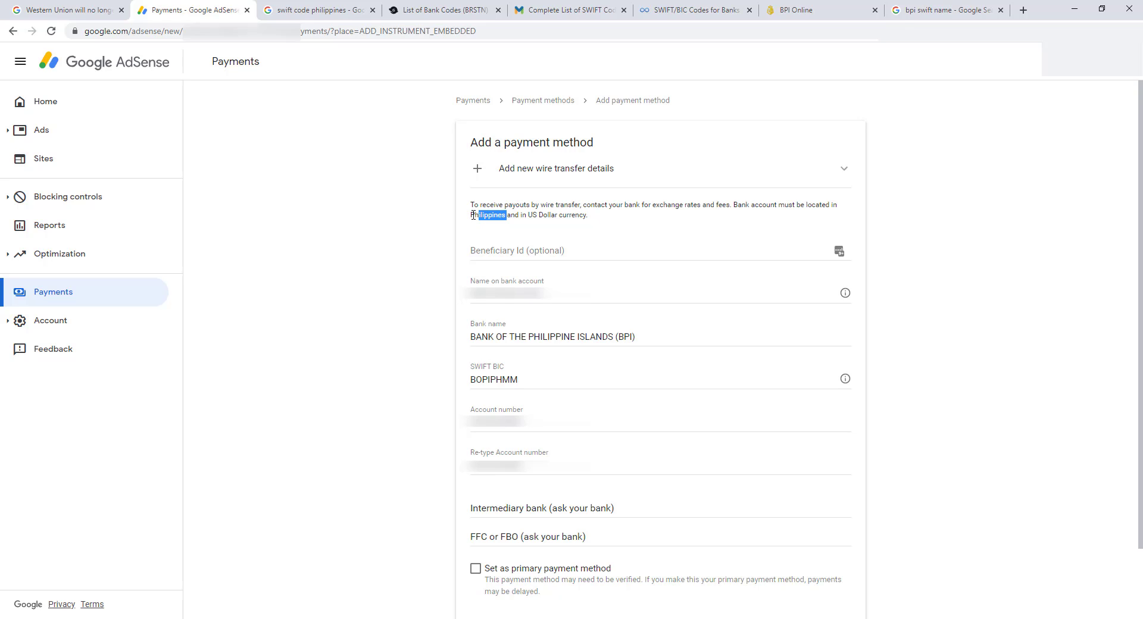
left_click_drag(590, 216, 535, 216)
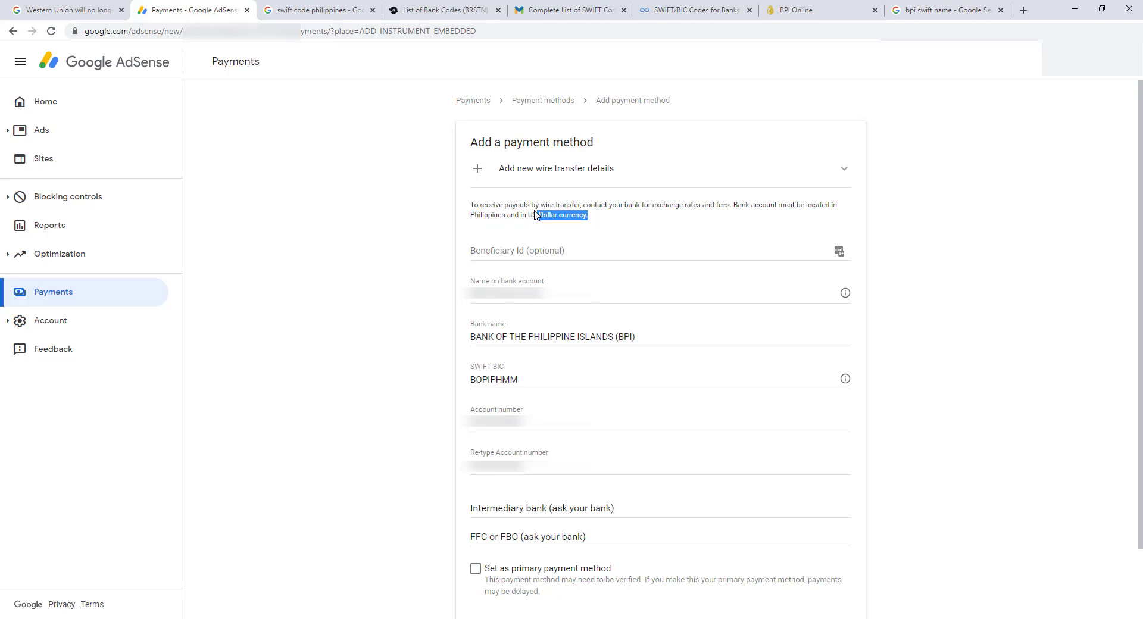
left_click(603, 221)
- Mark the BPI wire transfer as the primary payment method and save it
left_click(476, 570)
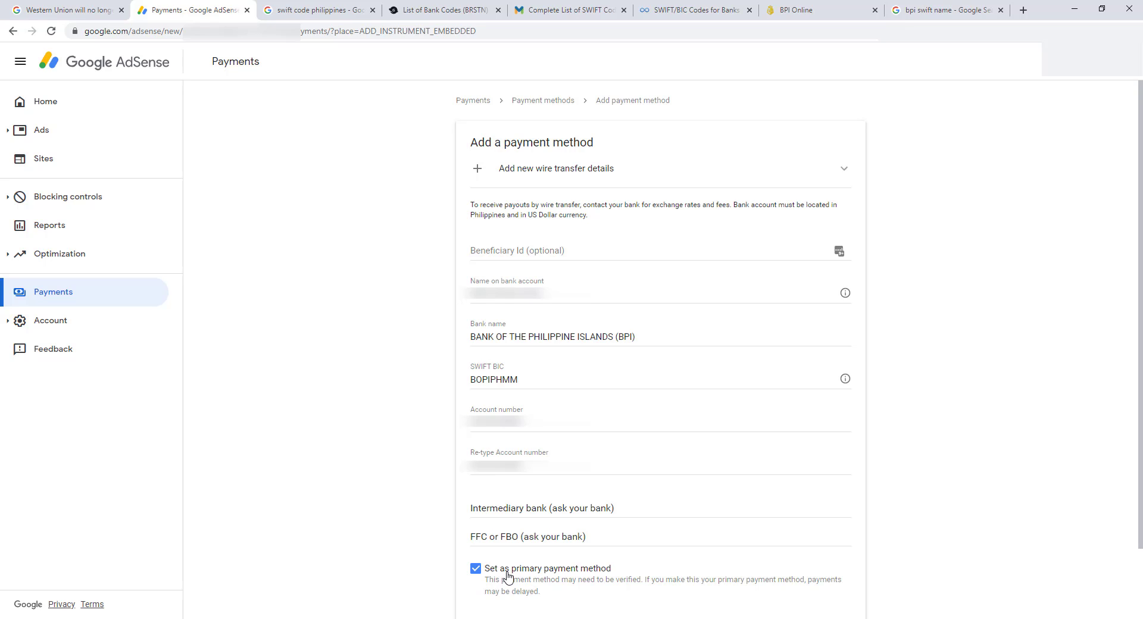
scroll(714, 536, "down", 2)
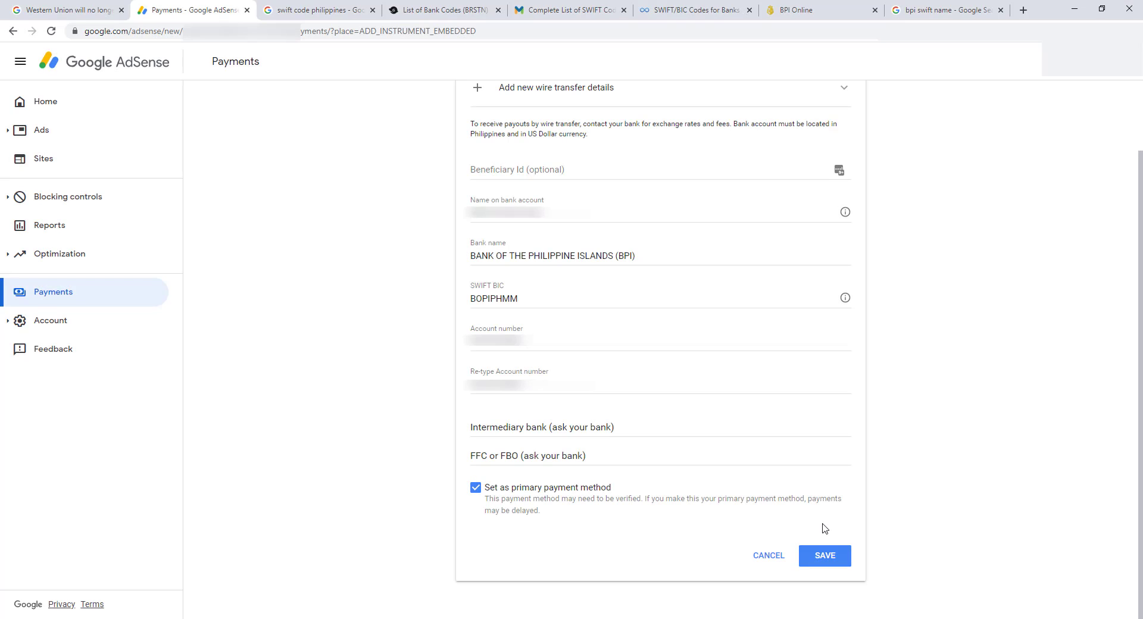
left_click(825, 563)
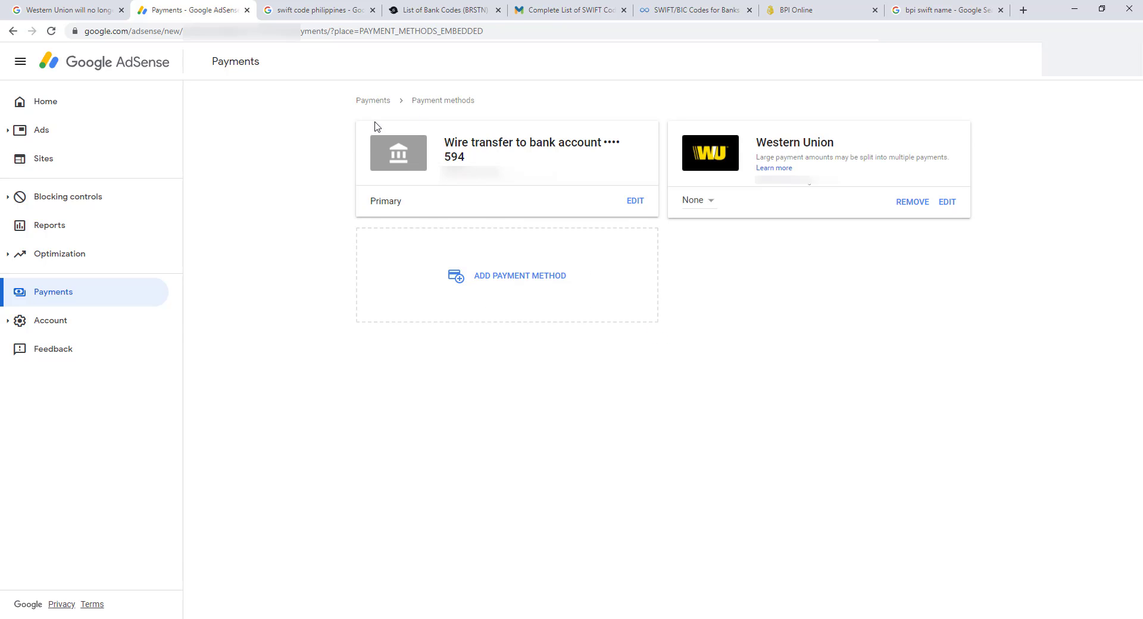
left_click_drag(373, 204, 409, 207)
left_click(708, 206)
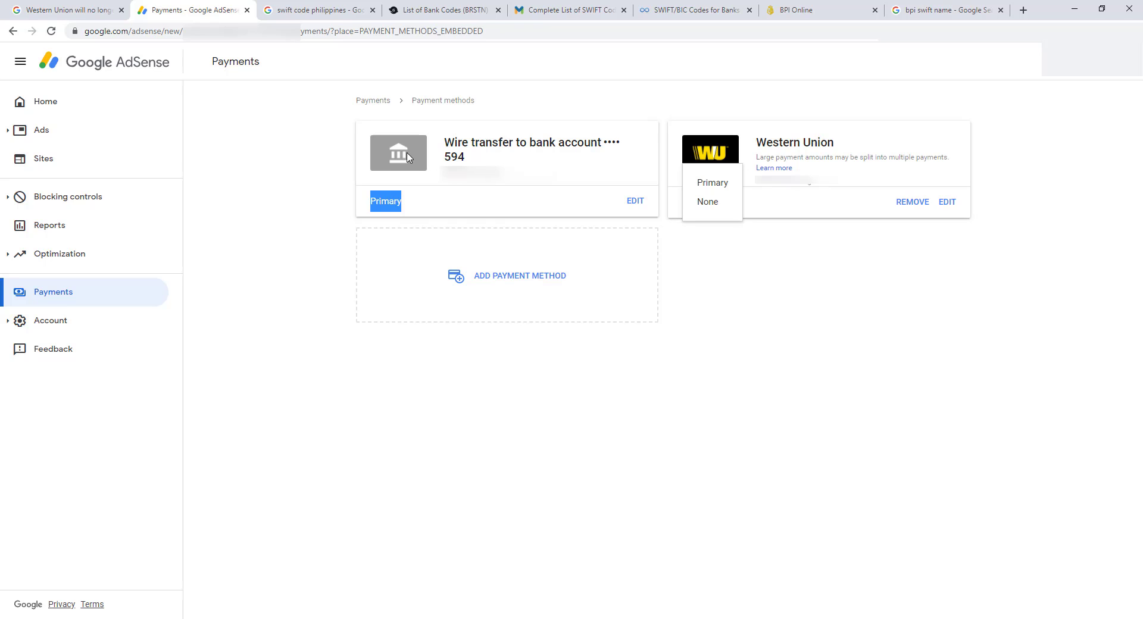
key("Escape")
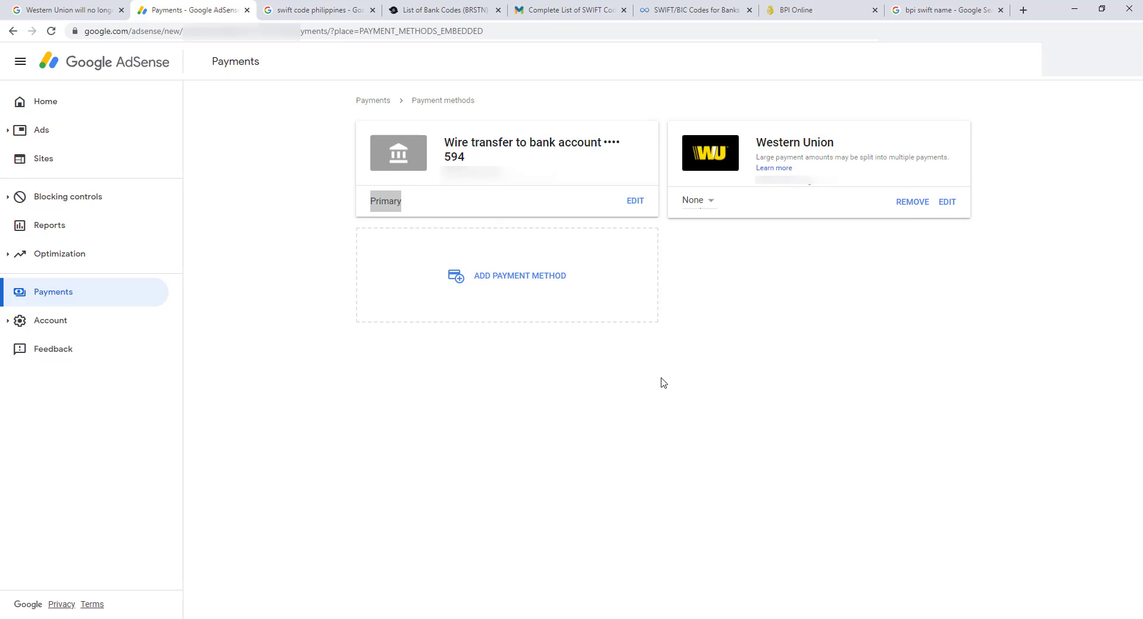